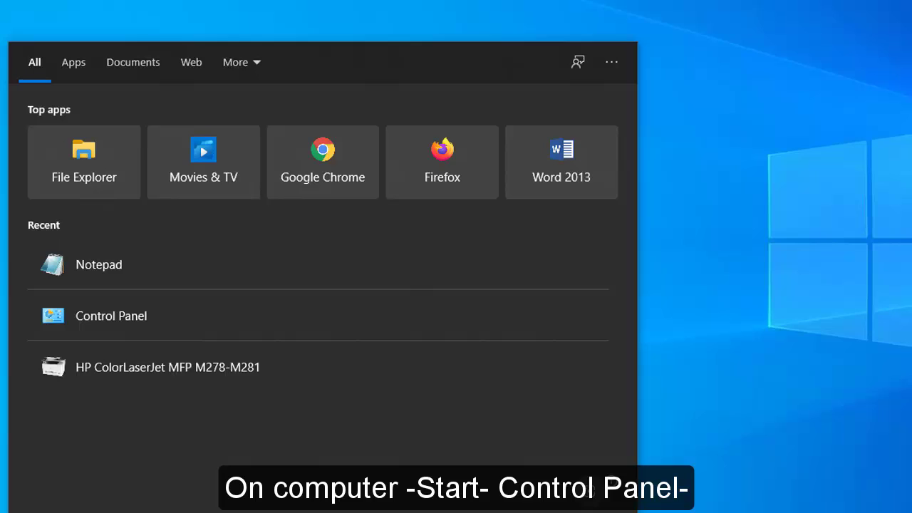
Open the Control Panel and go to its Devices and Printers page
type("c")
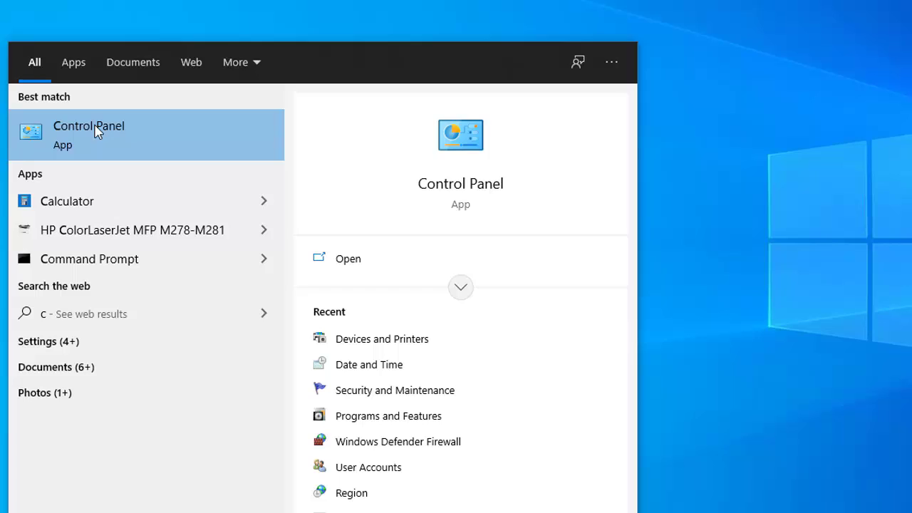
left_click(96, 130)
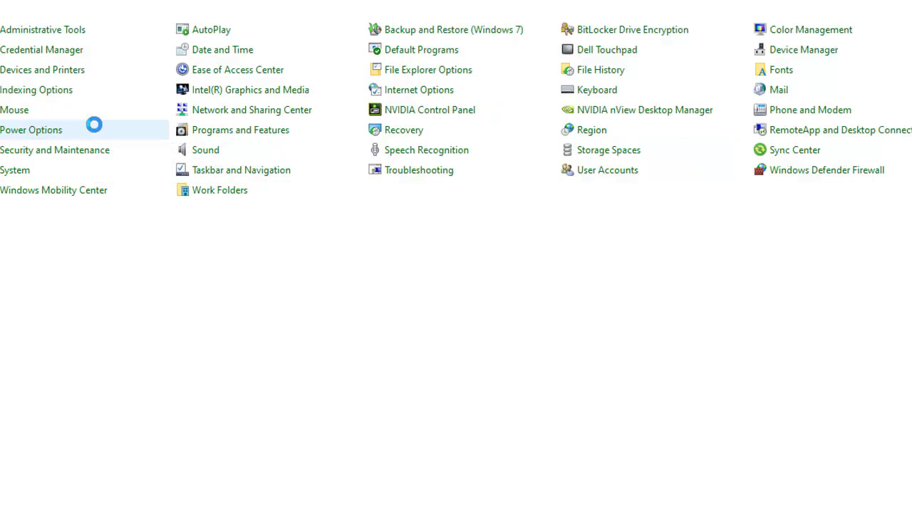
left_click(32, 70)
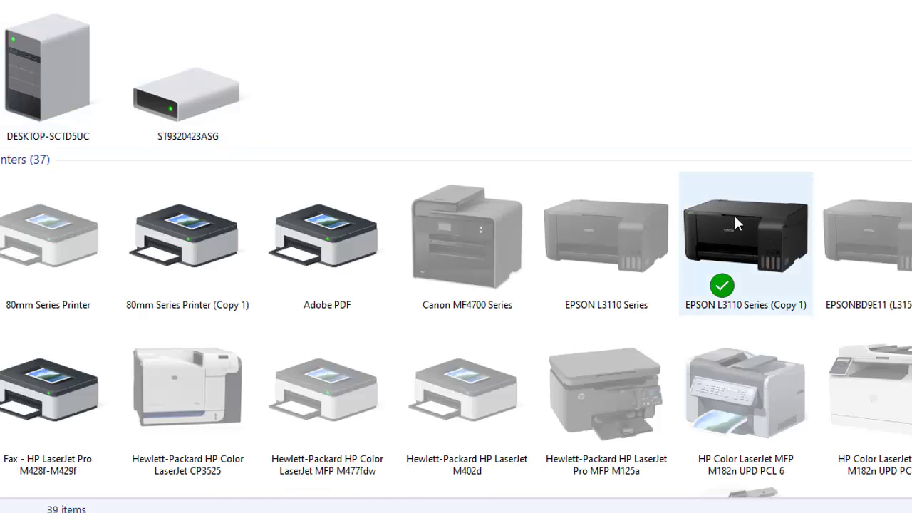
Open the maintenance utilities in the printing preferences of the EPSON L3110 Series (Copy 1) printer
right_click(733, 234)
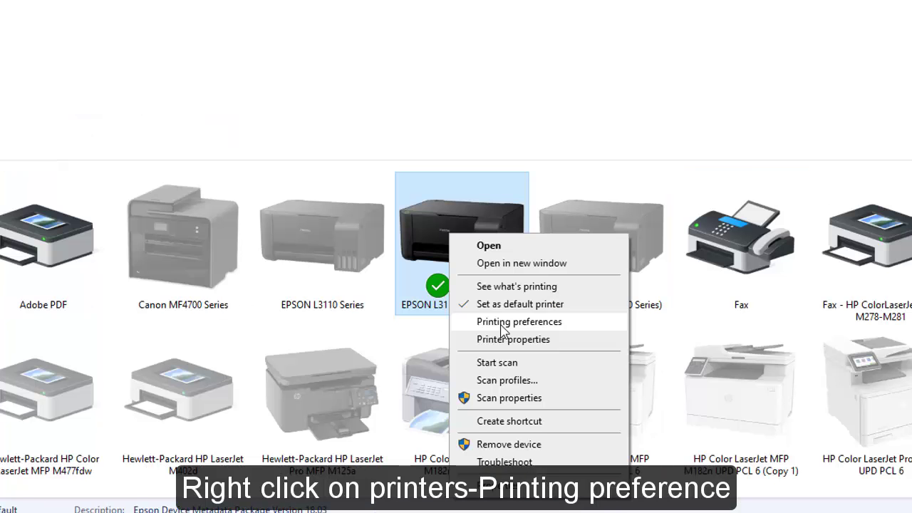
left_click(501, 322)
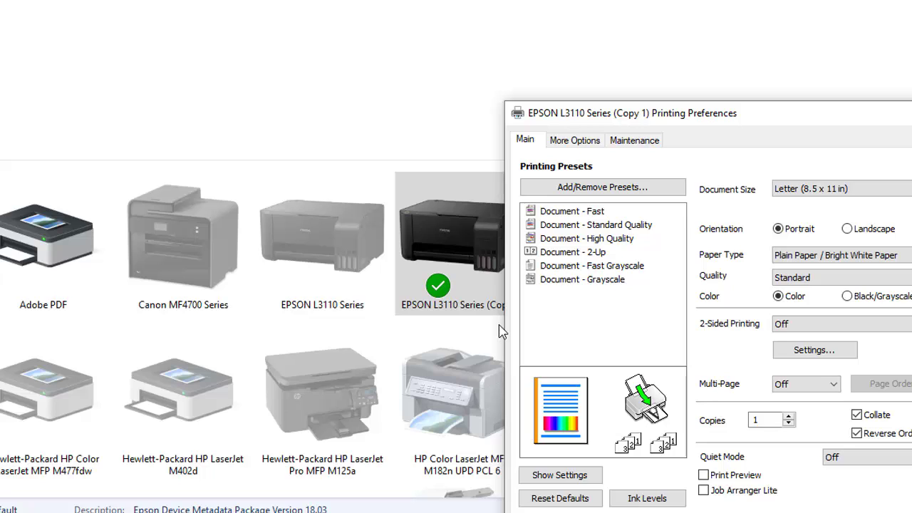
left_click(644, 142)
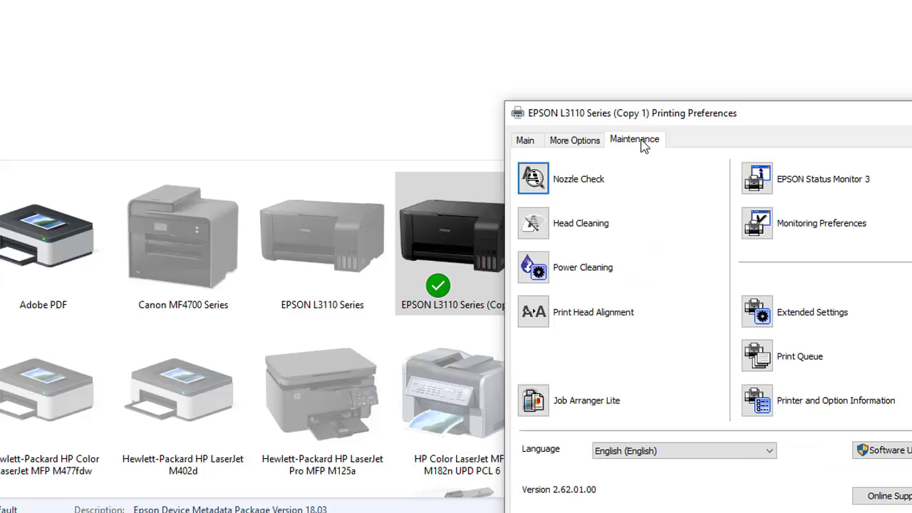
Run a Nozzle Check, print the check pattern and finish the utility without cleaning
left_click(534, 178)
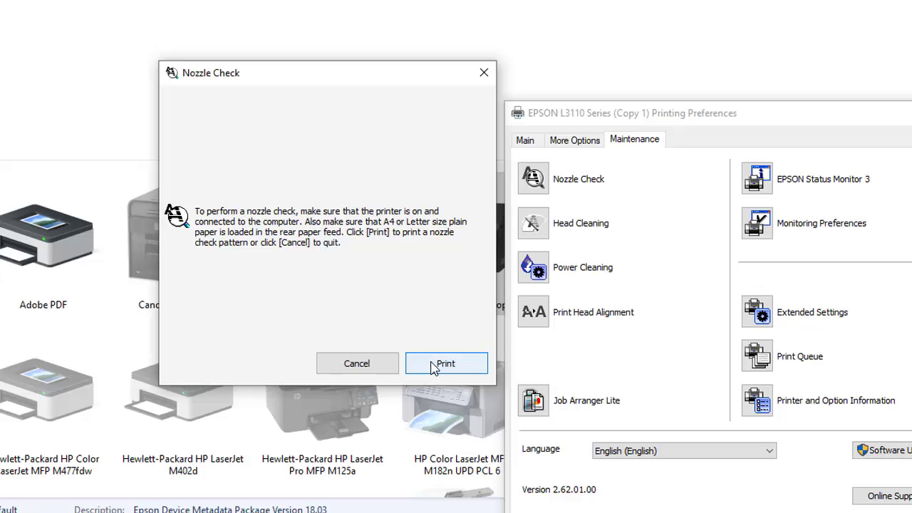
left_click(434, 365)
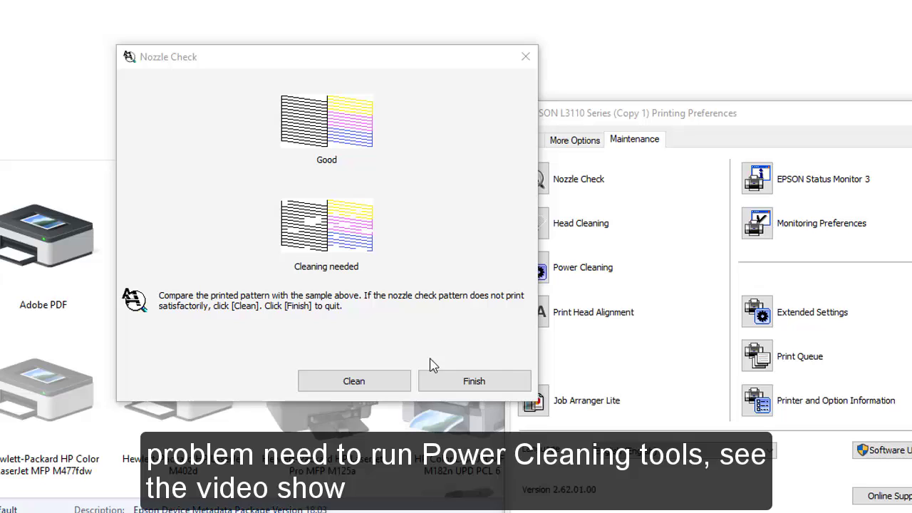
left_click(430, 365)
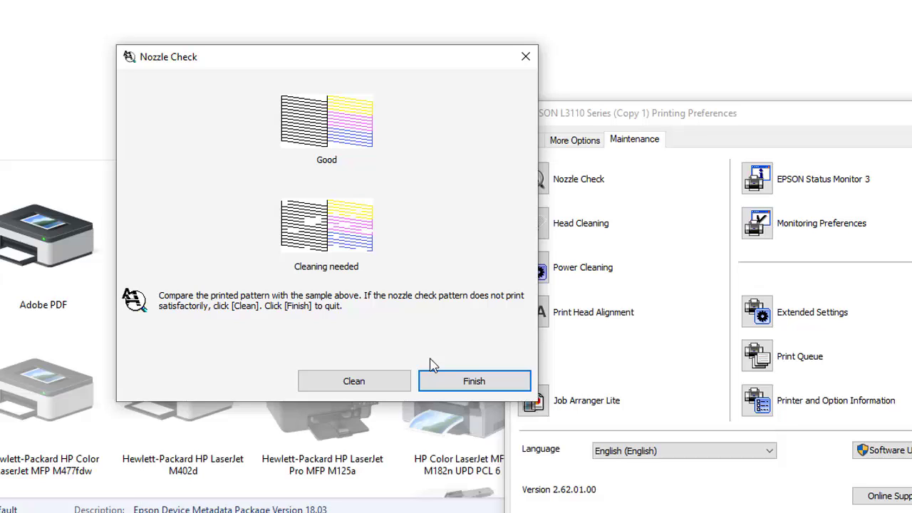
left_click(447, 384)
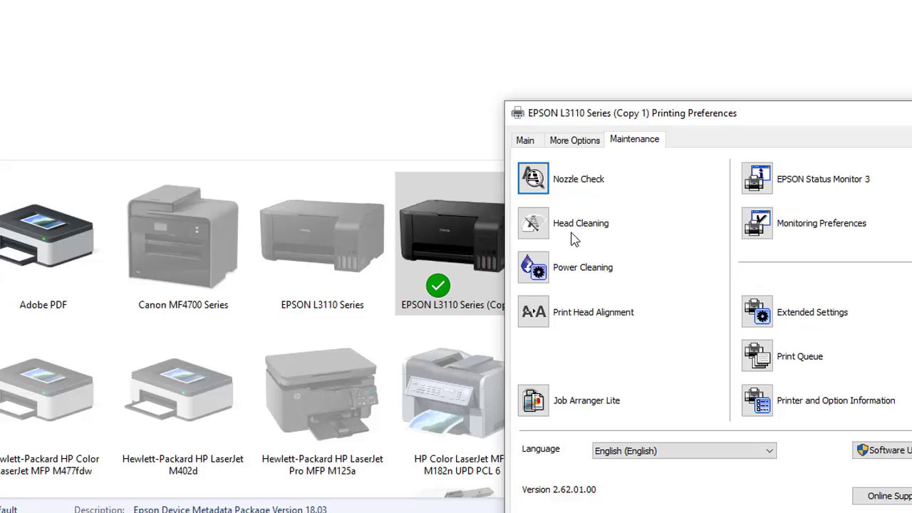
Read the help description of the Power Cleaning utility and close it
right_click(546, 272)
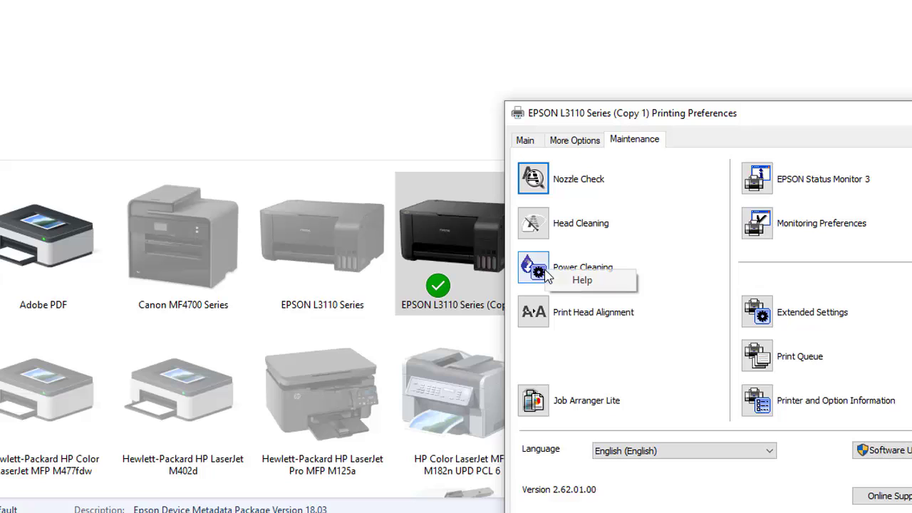
left_click(578, 283)
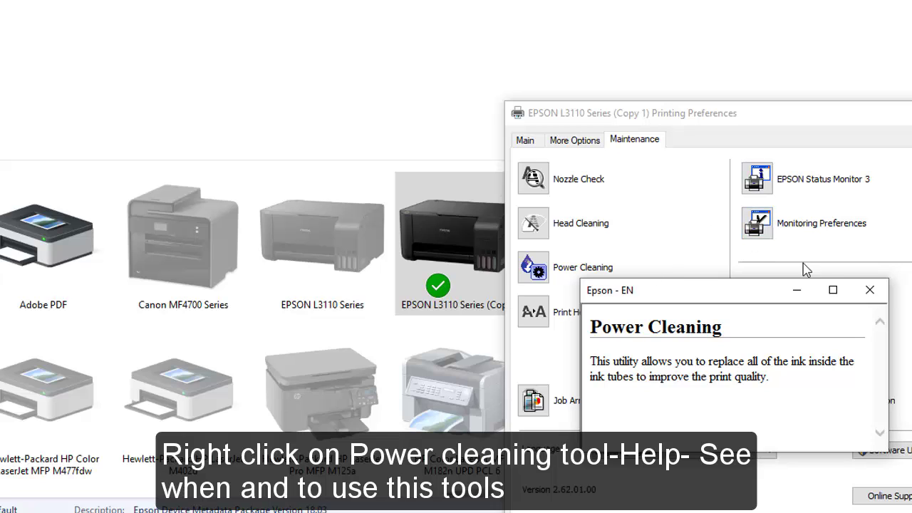
left_click(871, 290)
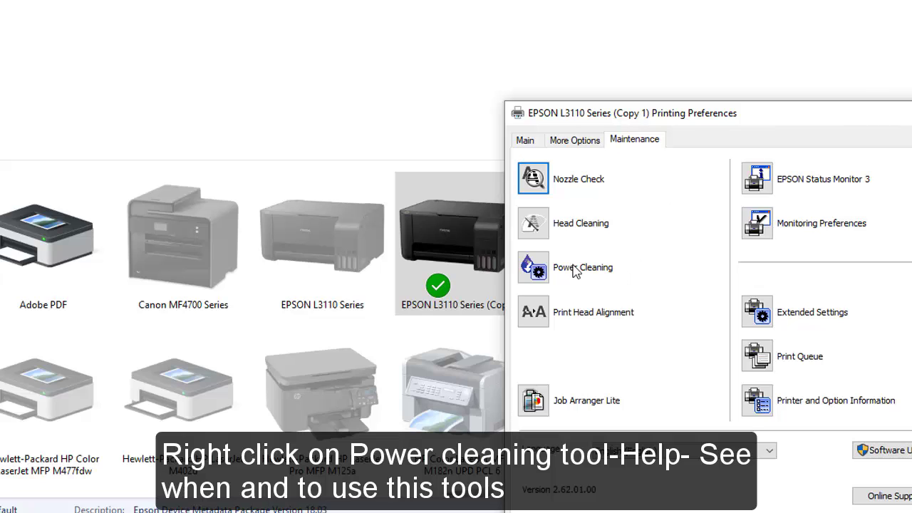
Start Power Cleaning after confirming that the tanks hold enough ink and that a 12-hour interval is required between cleanings
left_click(540, 280)
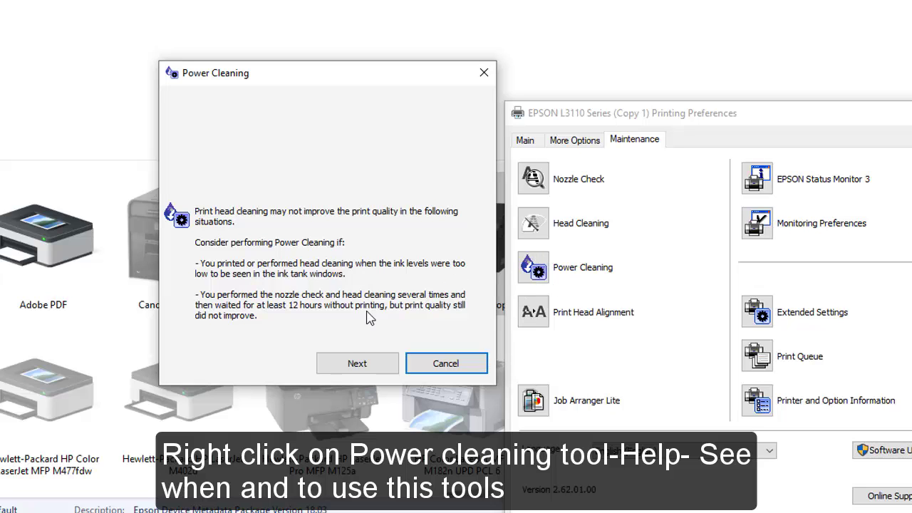
left_click(347, 366)
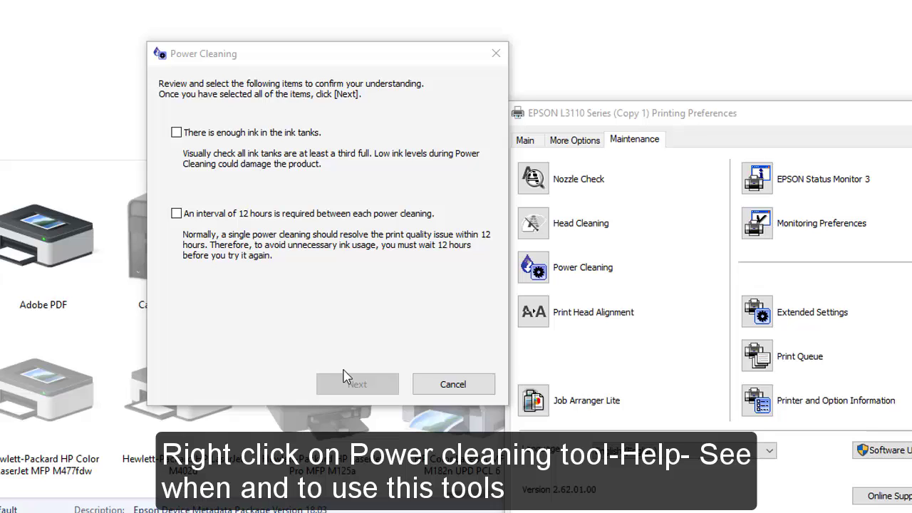
left_click(347, 377)
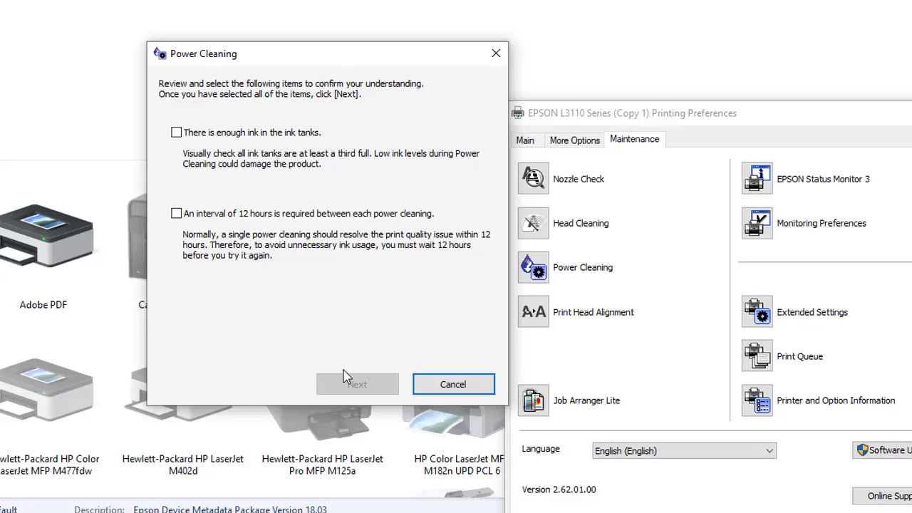
left_click(180, 136)
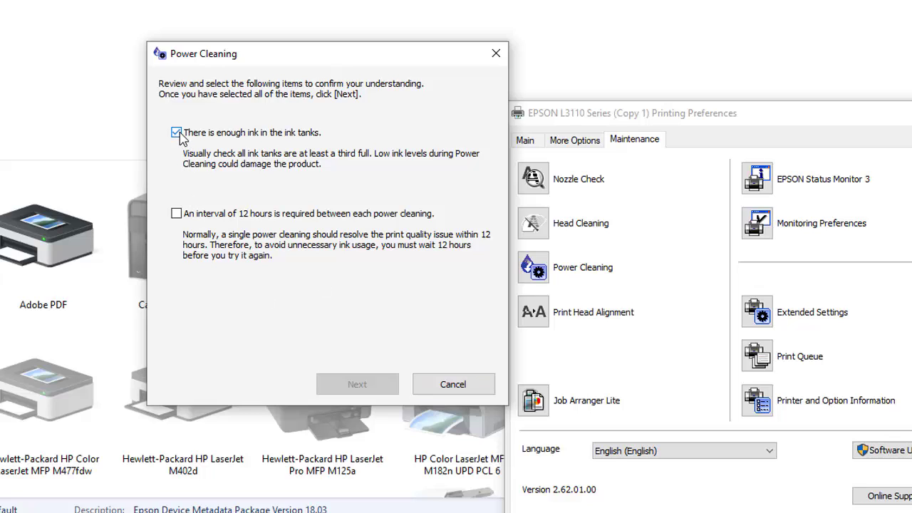
left_click(176, 218)
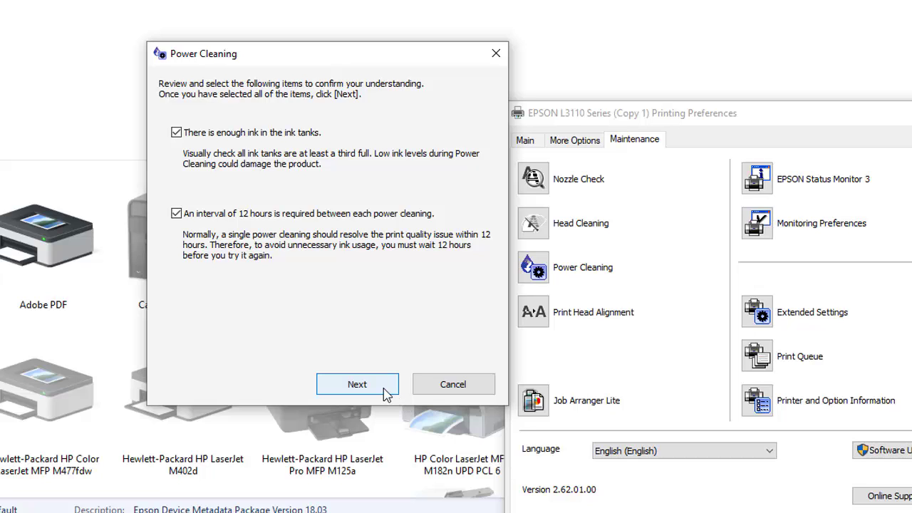
left_click(380, 389)
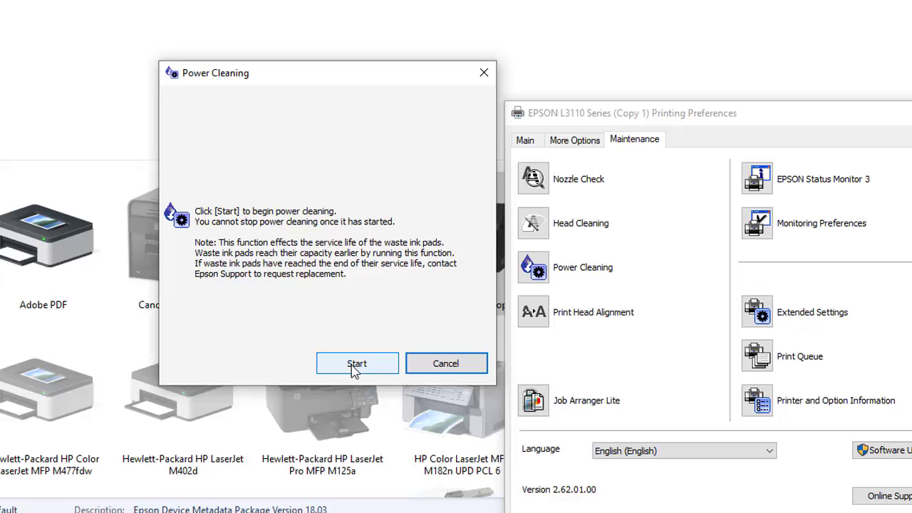
left_click(355, 368)
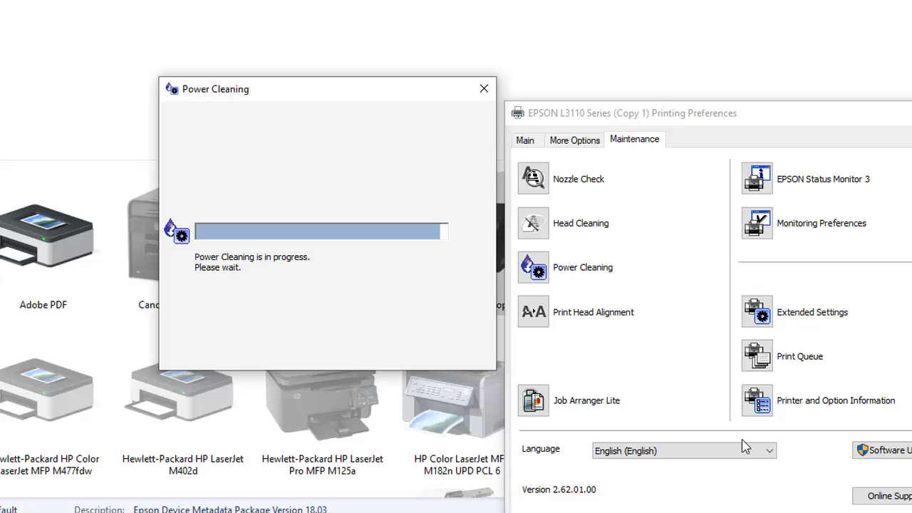
Bring the EPSON L3110 preferences window back to the front and finish the completed Power Cleaning
scroll(438, 501, "down", 2)
left_click(438, 501)
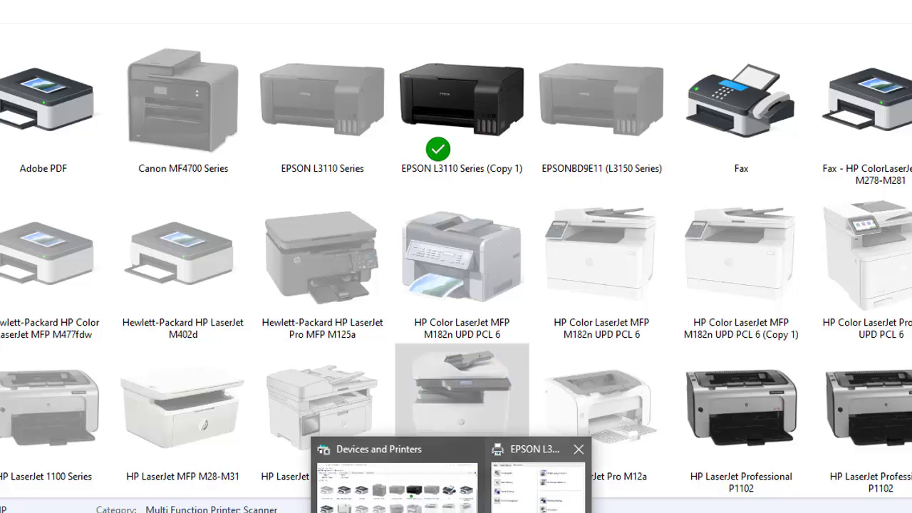
left_click(536, 489)
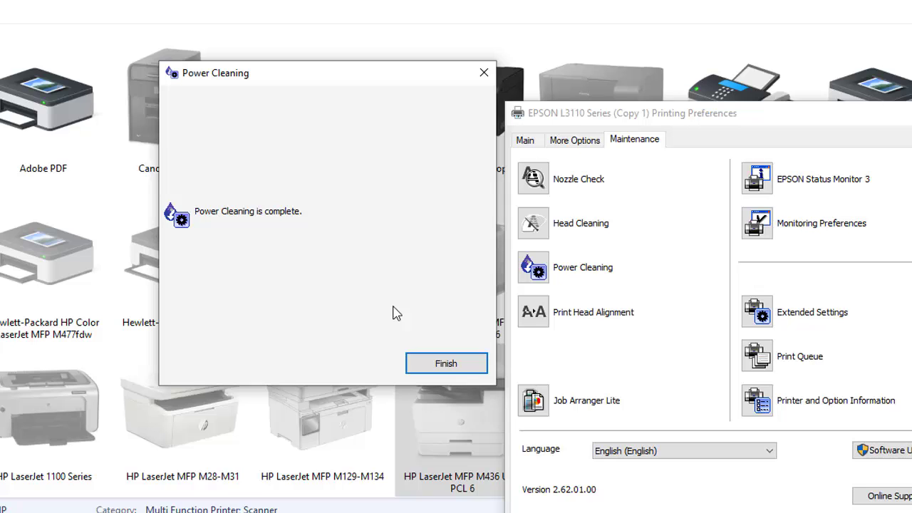
left_click(427, 366)
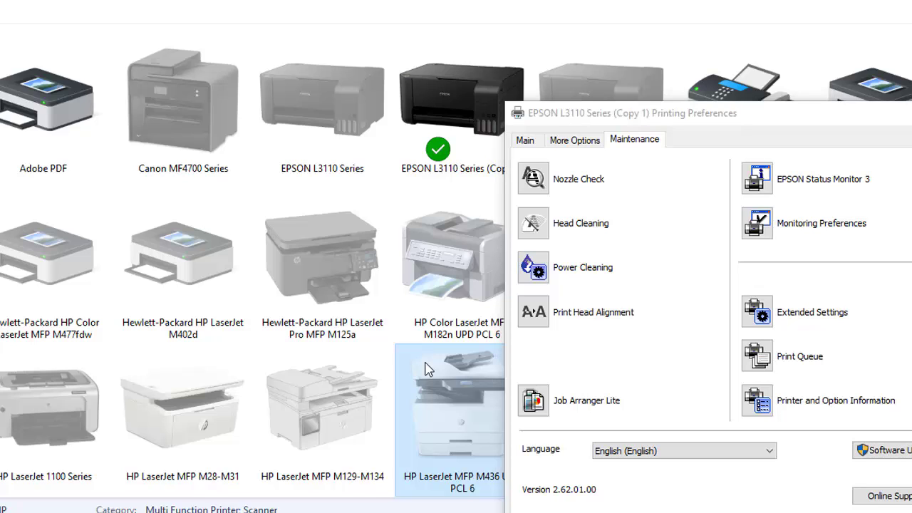
Print another nozzle check pattern after the power cleaning, finish the check and close the printing preferences
left_click(579, 184)
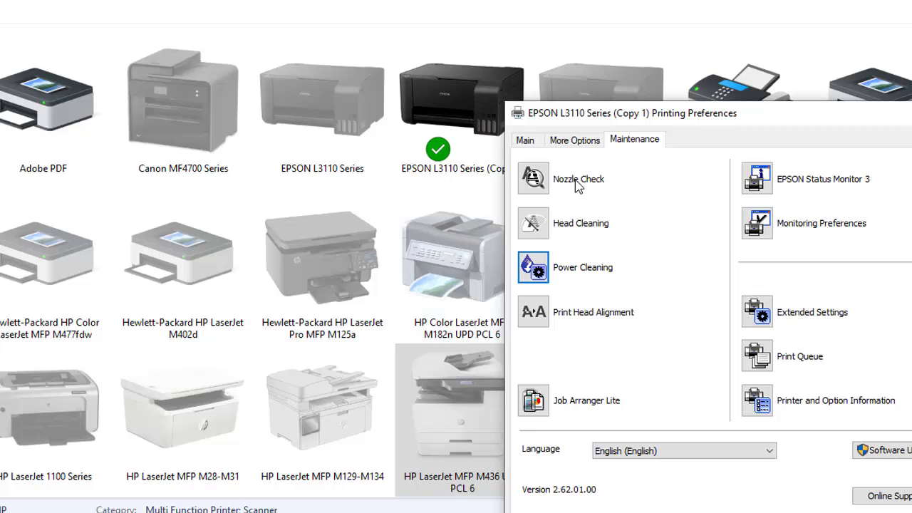
left_click(531, 181)
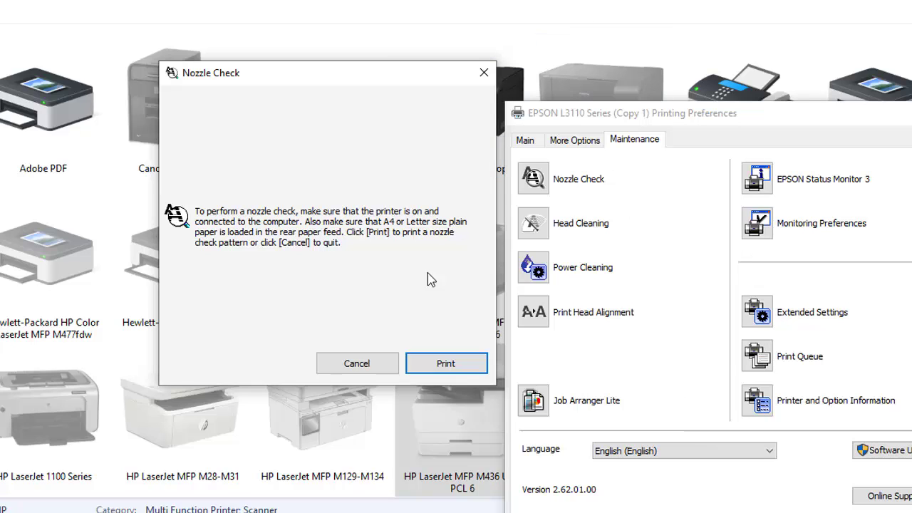
left_click(432, 363)
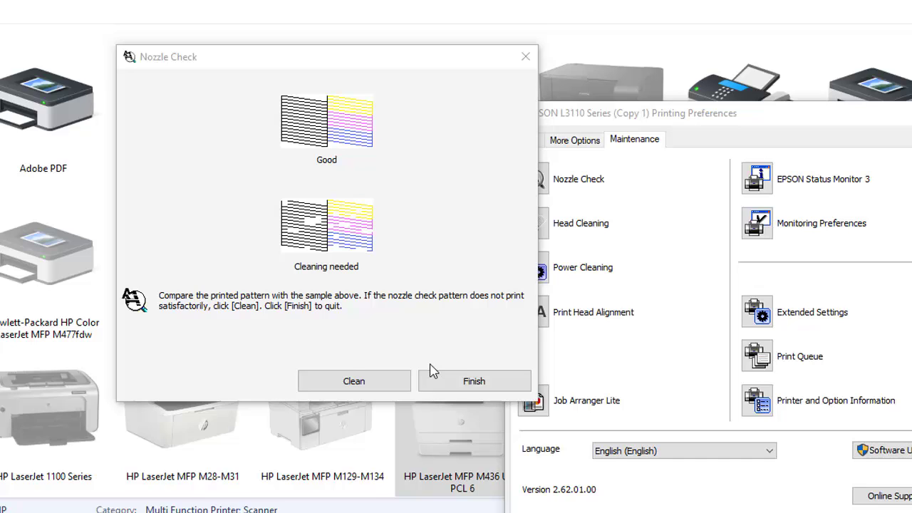
left_click(430, 366)
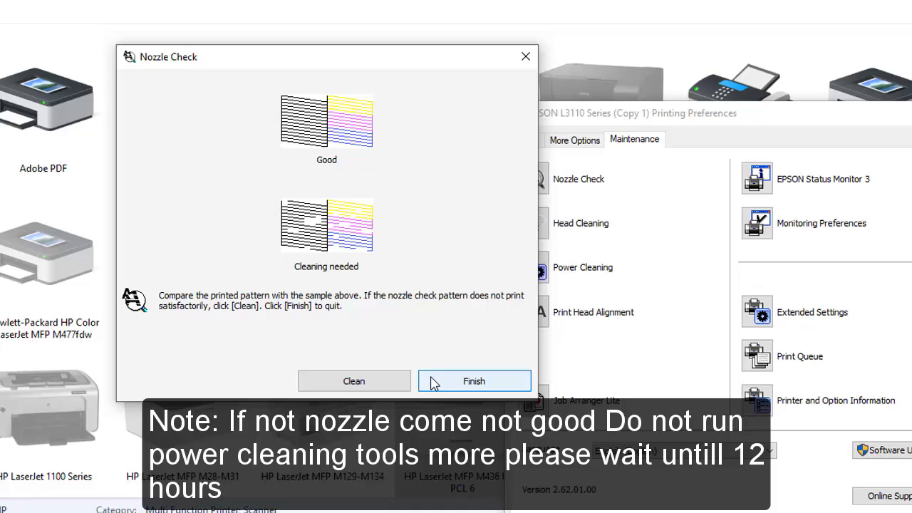
left_click(431, 376)
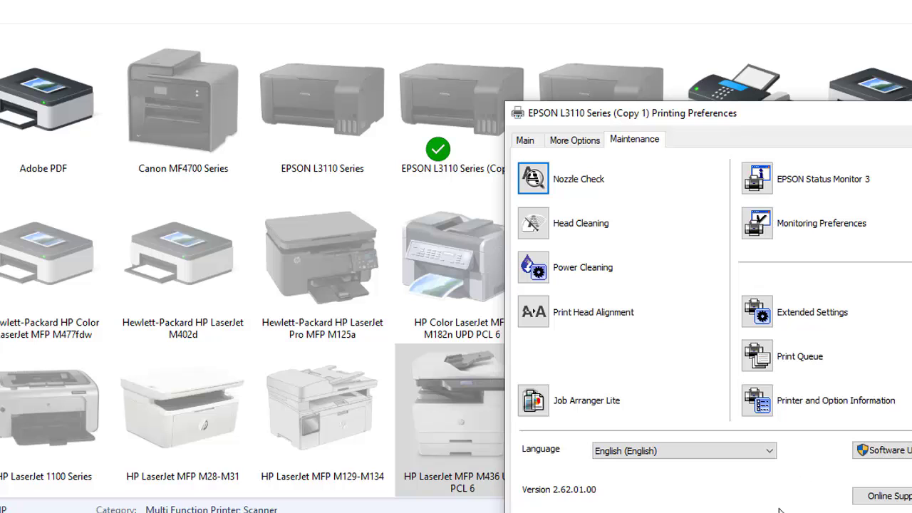
key("Escape")
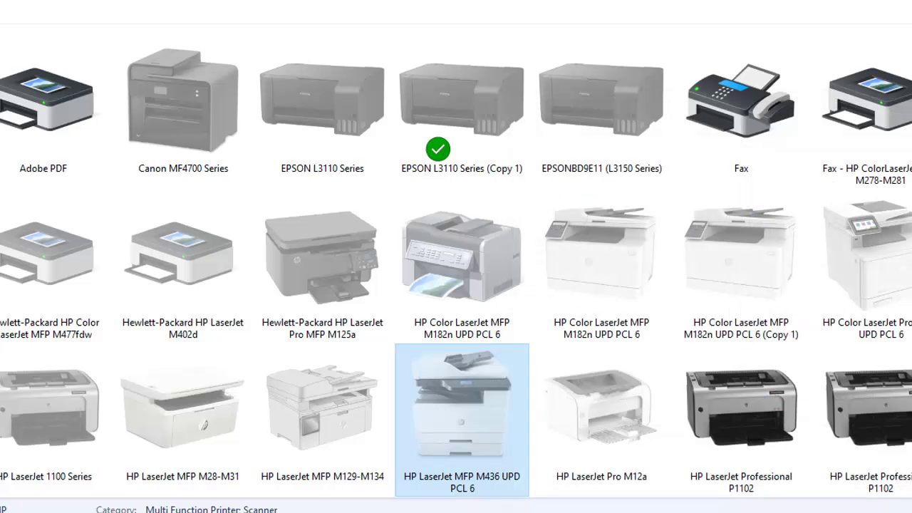
key("alt+Tab")
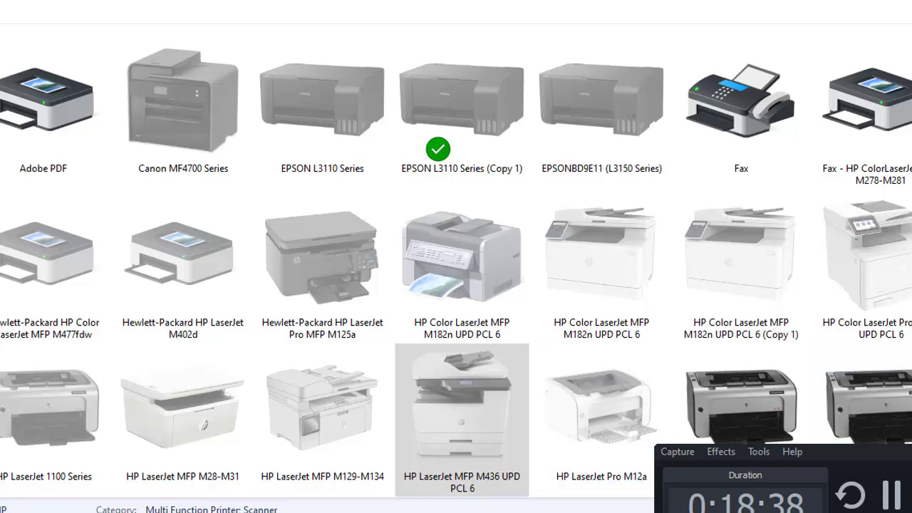